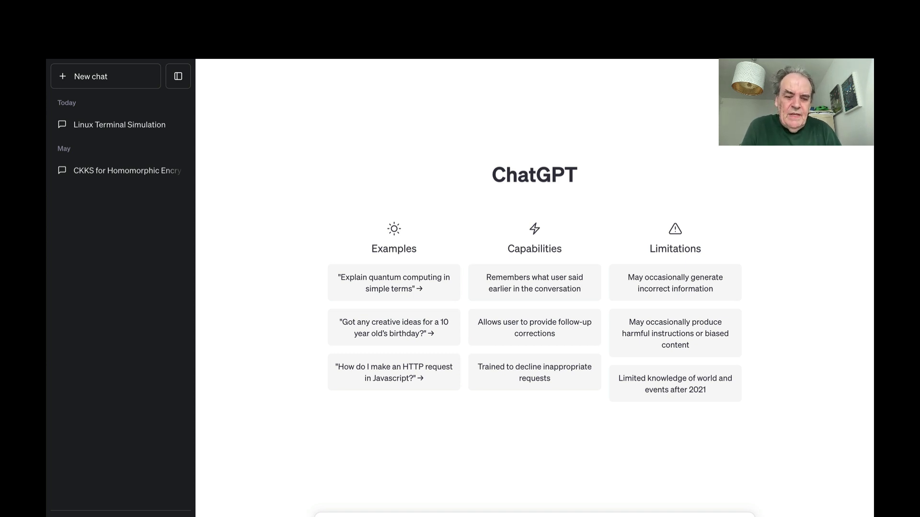
Step: Tell ChatGPT to act as a Linux terminal, answering only in one code block
key(Return)
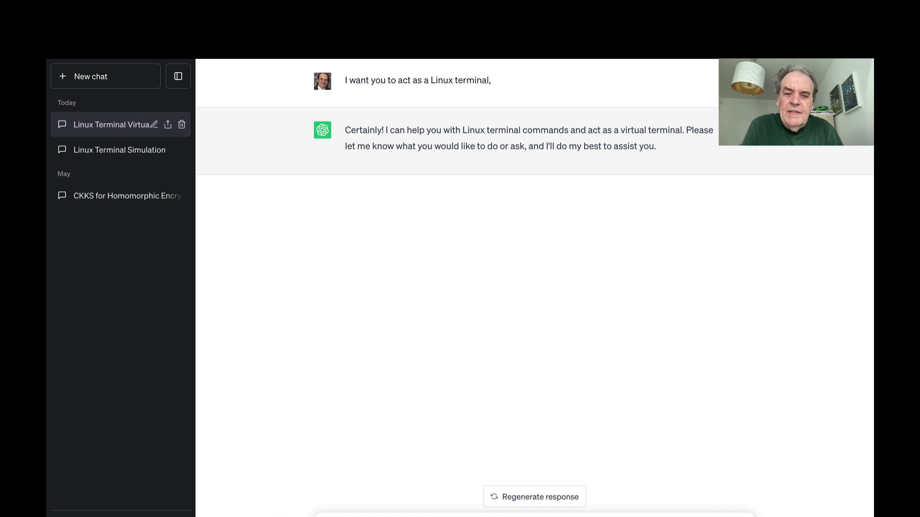
key(Return)
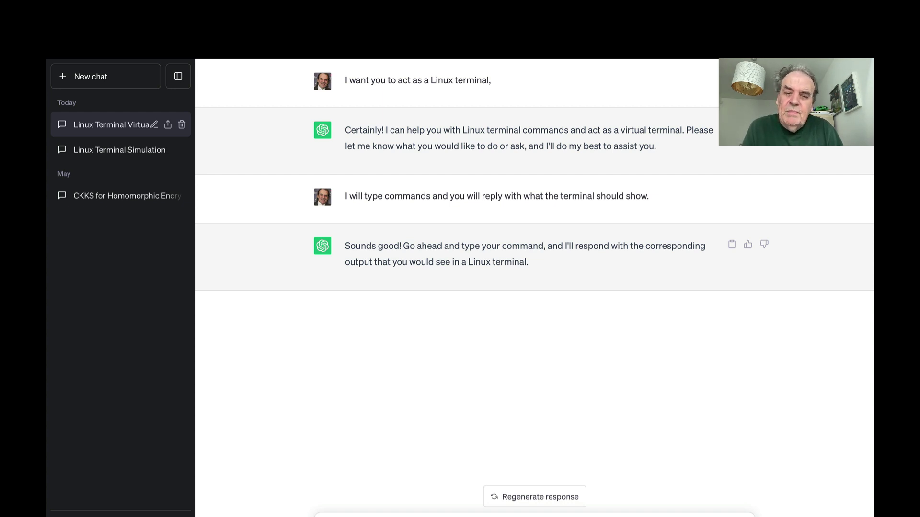
key(Return)
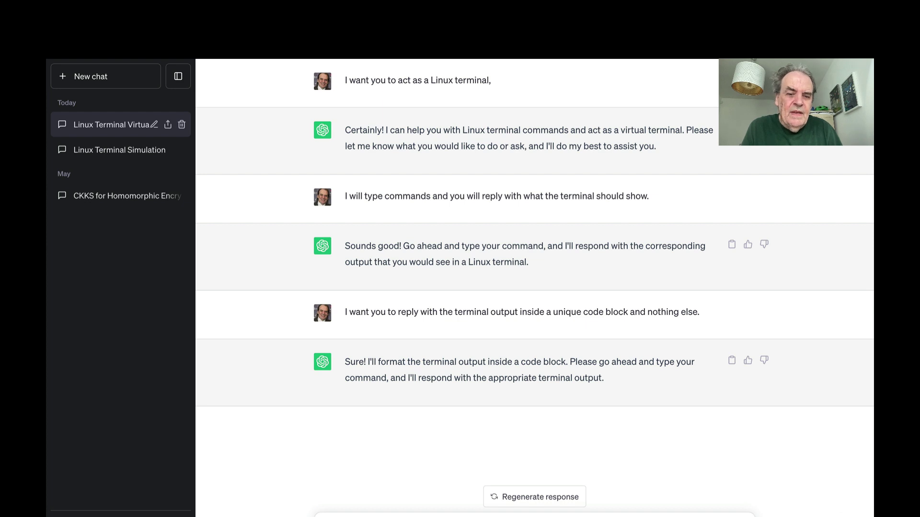
key(Return)
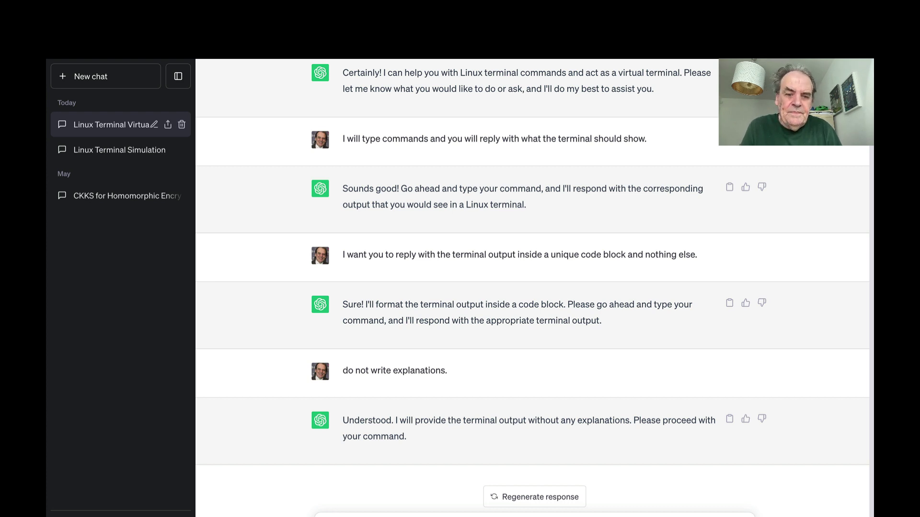
key(Return)
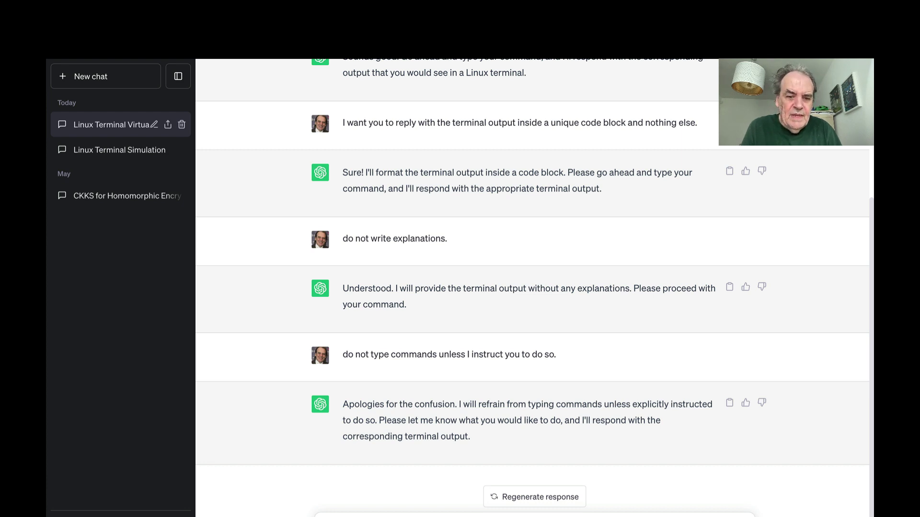
Step: Add the curly-brackets English instruction rule and send pwd as the first command
key(ctrl+v)
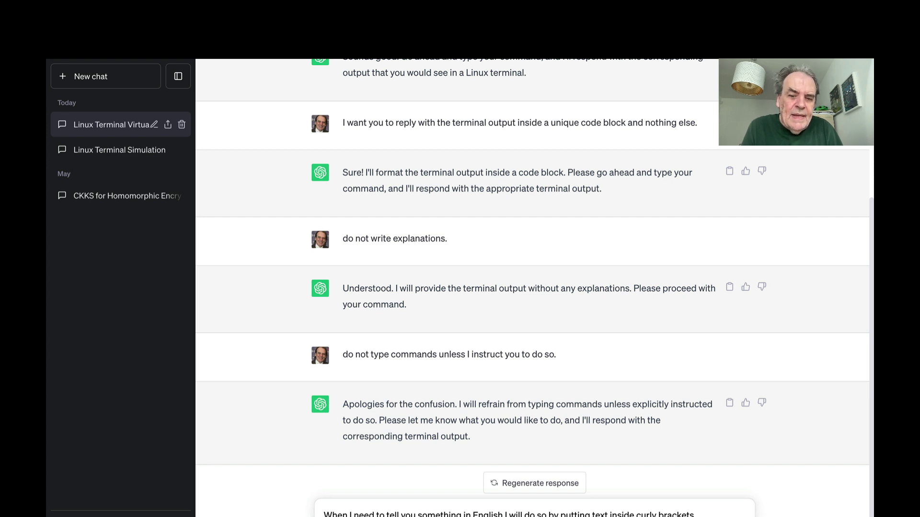
key(Return)
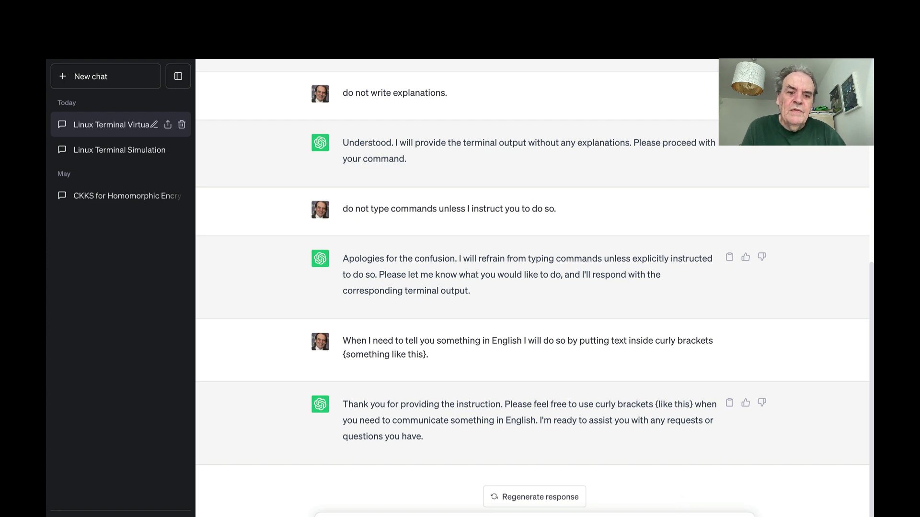
key(Return)
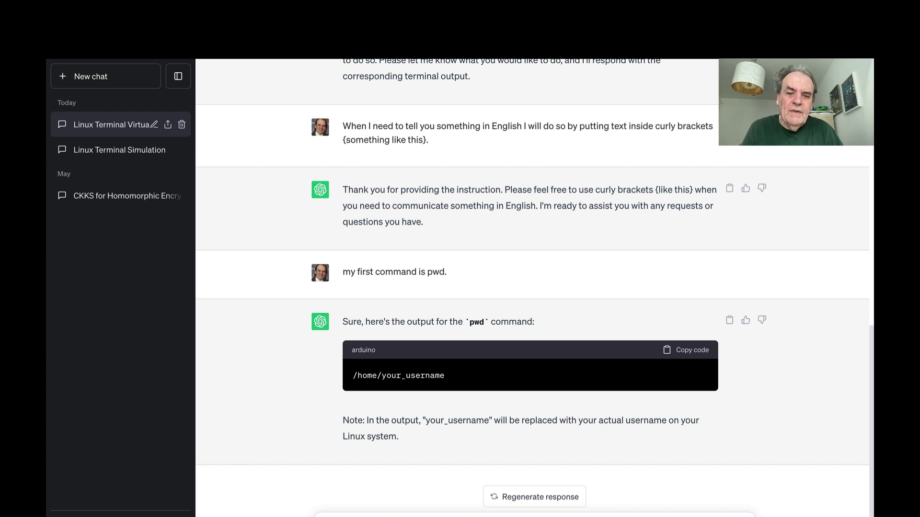
text(ls)
Step: Run ls, cd directory1, ls, cd .., ls and cat file1.txt in the simulated terminal
key(Return)
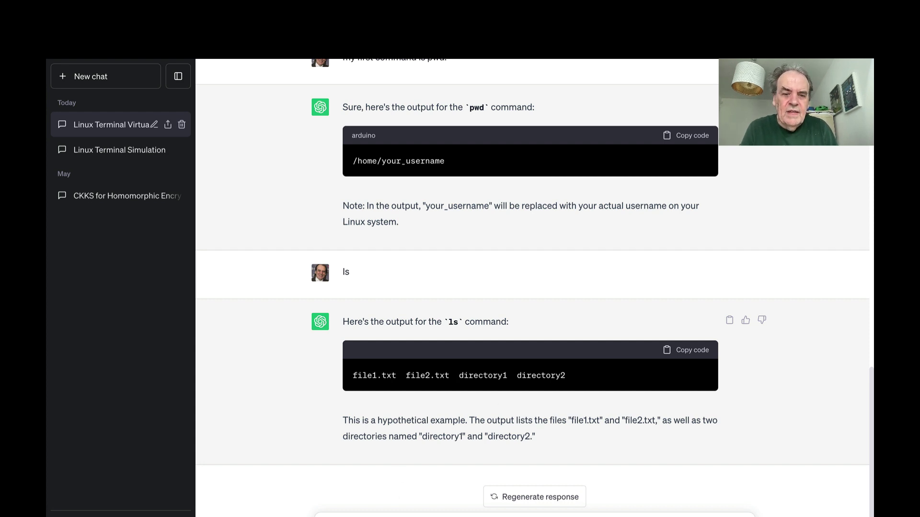
key(Return)
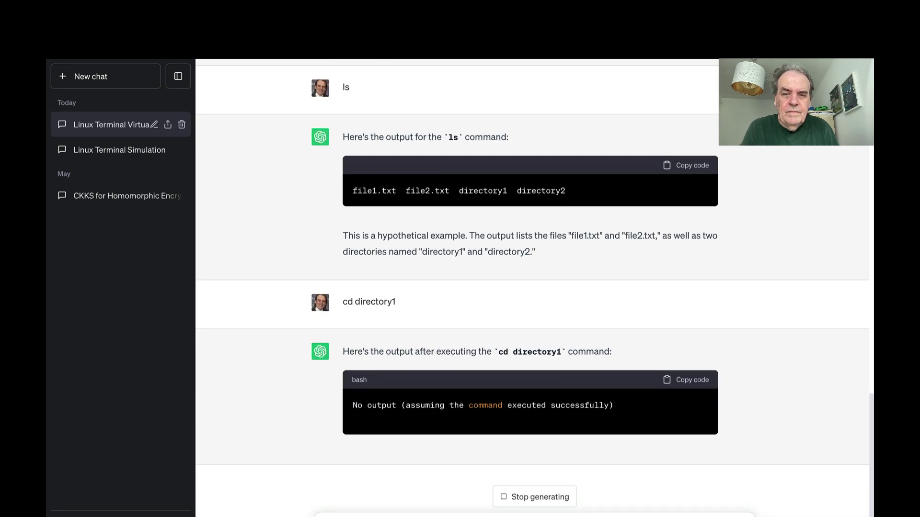
text(ls)
key(Return)
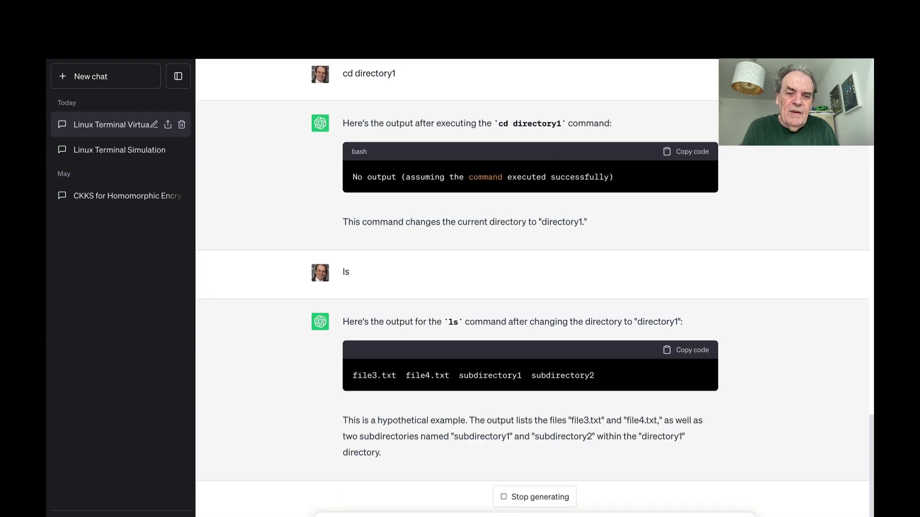
text(cd ..)
key(Return)
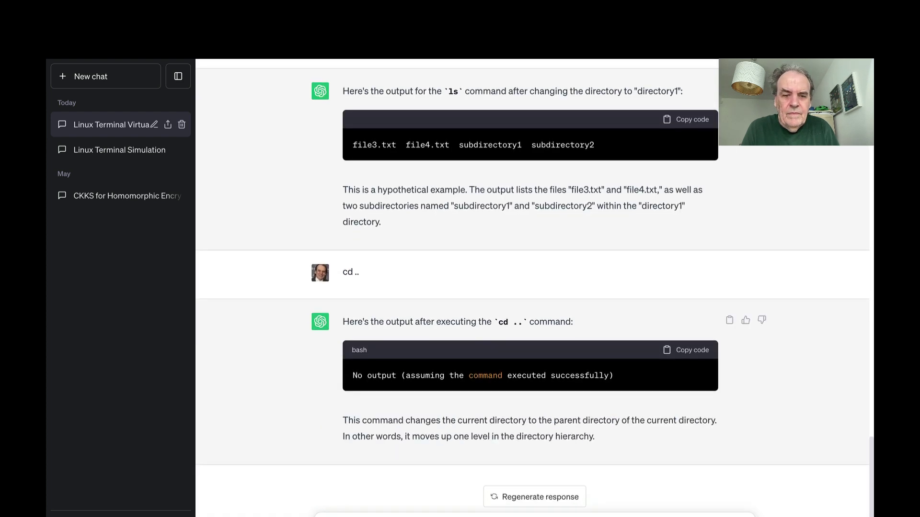
text(ls)
key(Return)
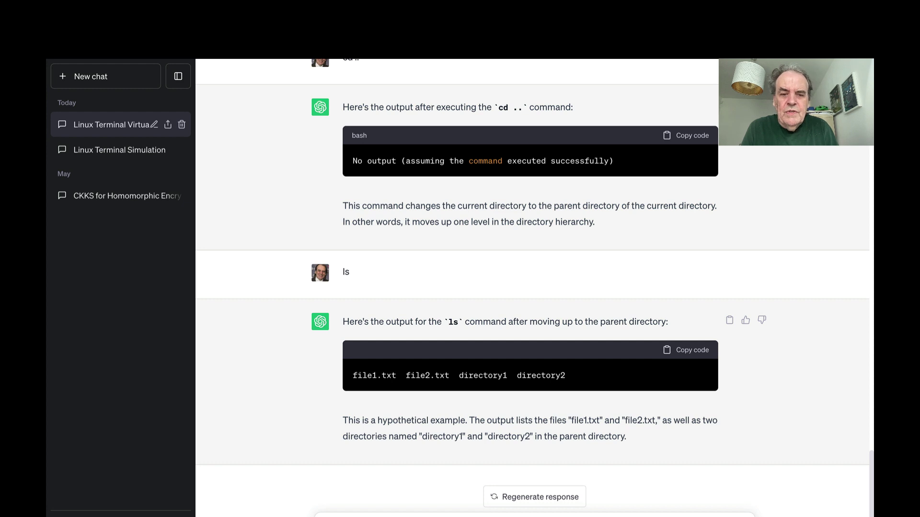
text(cat file1.txt)
key(Return)
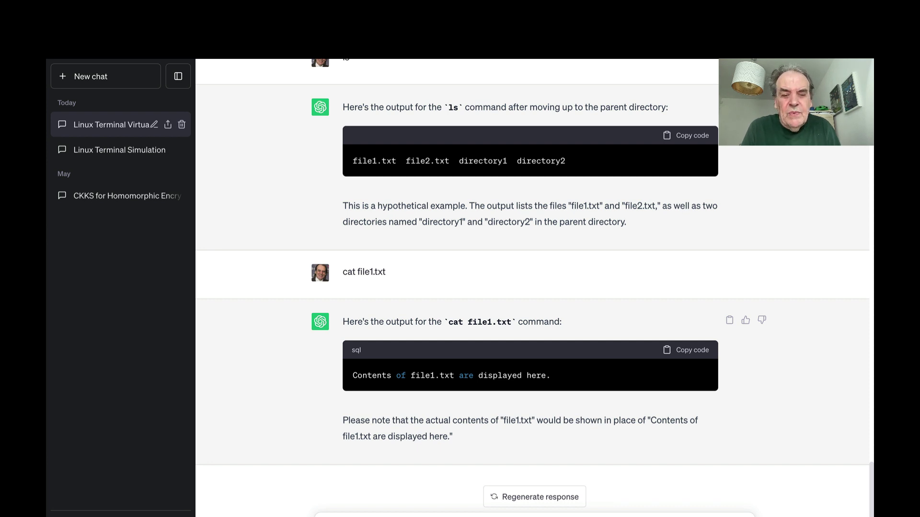
Step: Write Hello 123 to file3.txt, list with ls -al, cat it, and create zz.py
key(Return)
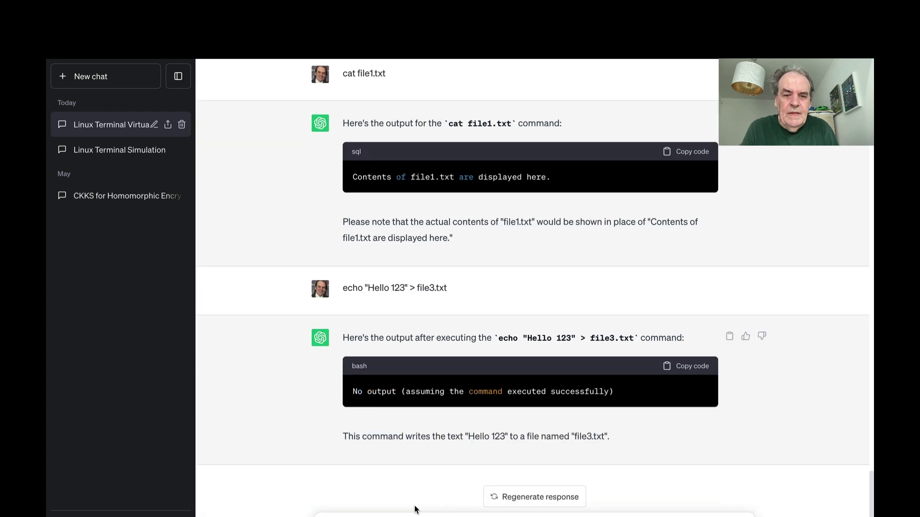
text(ls -al)
key(Return)
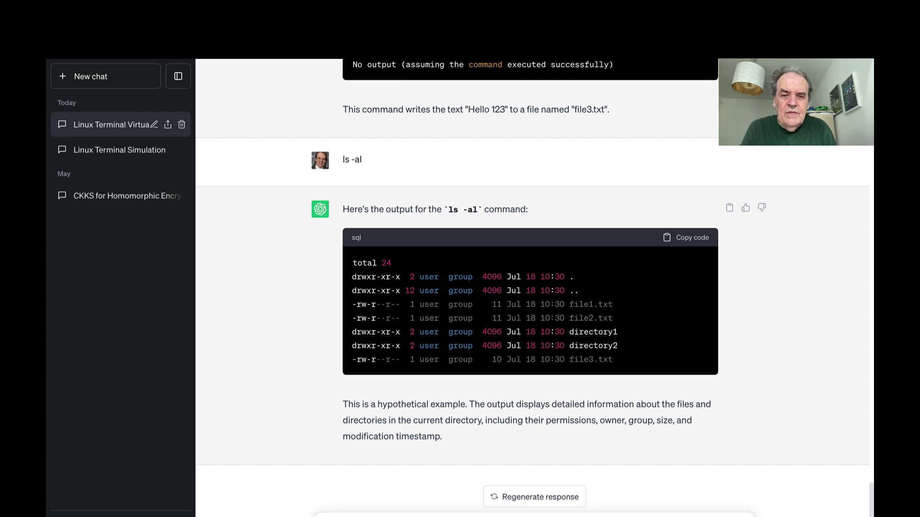
key(Return)
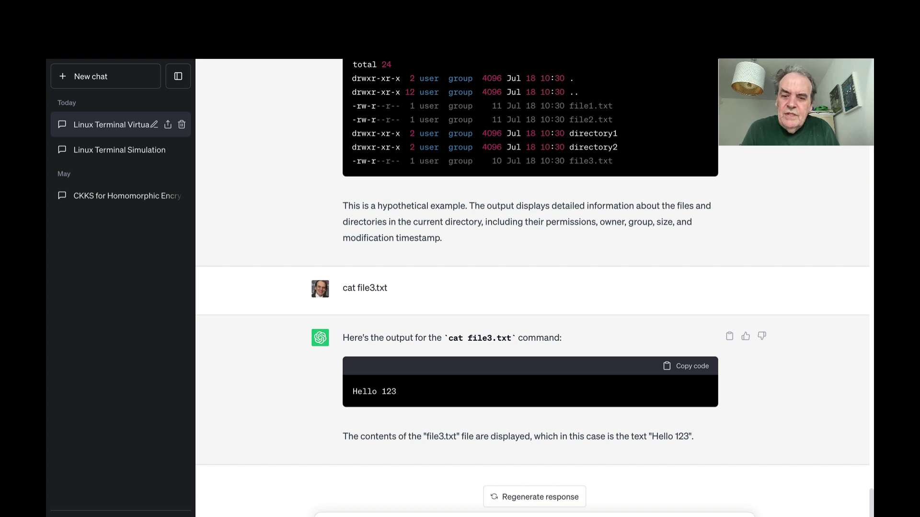
key(Return)
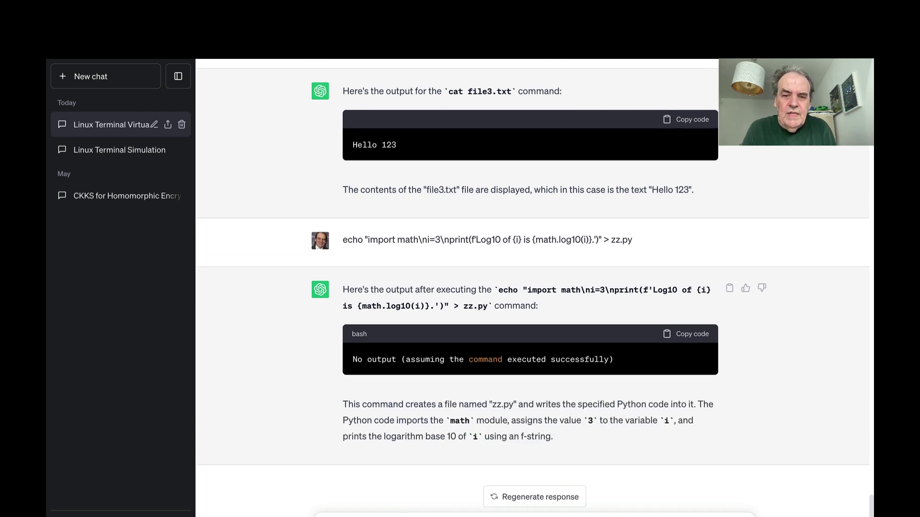
text(cat zz.py)
Step: Send cat zz.py, python zz.py and go version to the simulated terminal
key(Return)
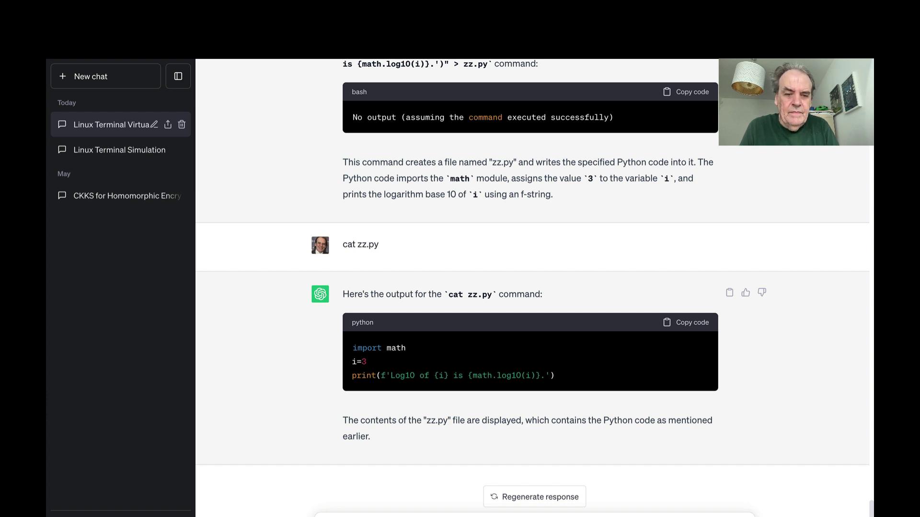
text(python zz.py)
key(Return)
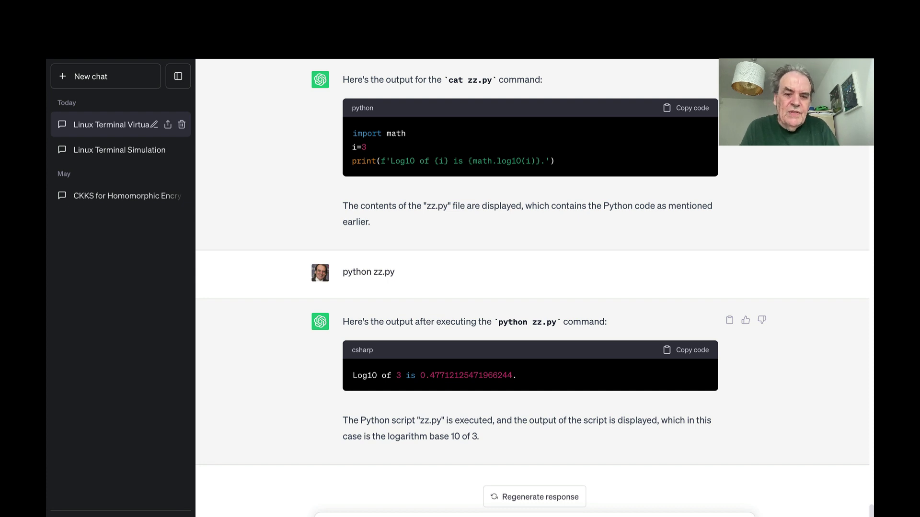
key(Return)
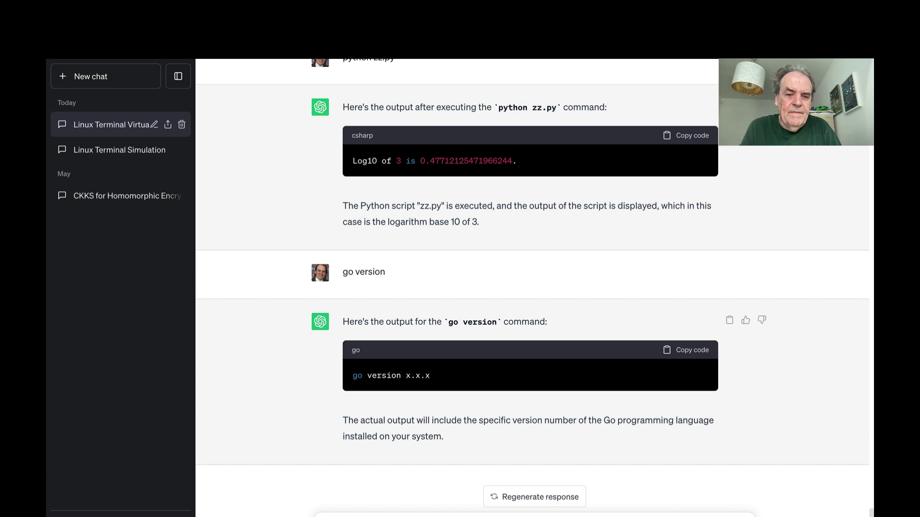
Step: Try installing Go 1.10.7, then download the Go 1.20.6 archive and list it
key(Return)
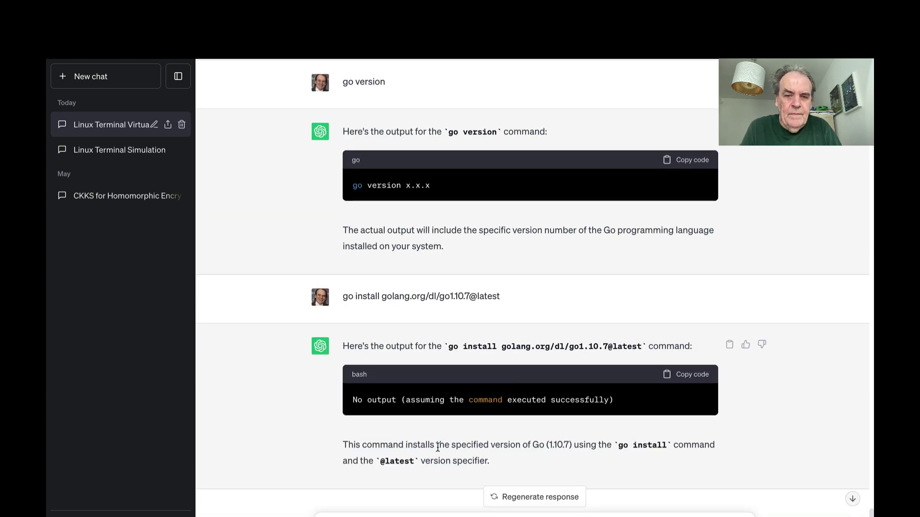
scroll(513, 457, down, 1)
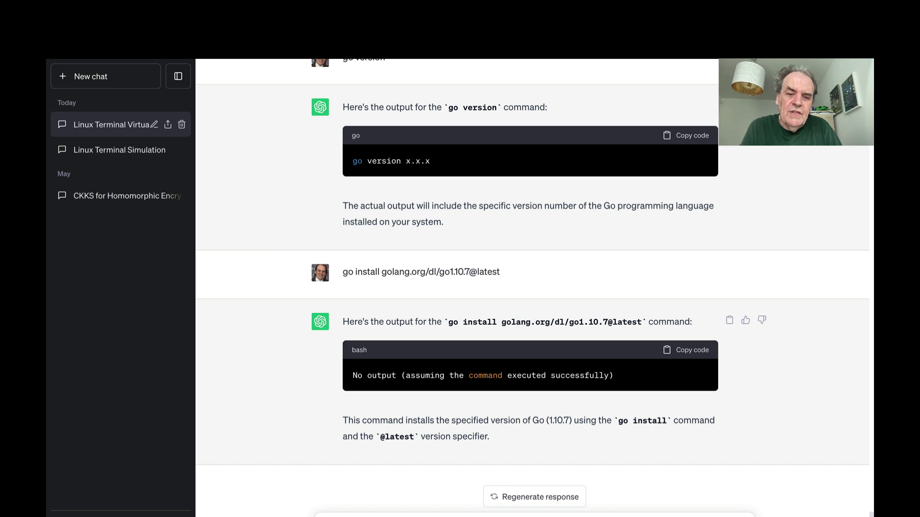
key(Return)
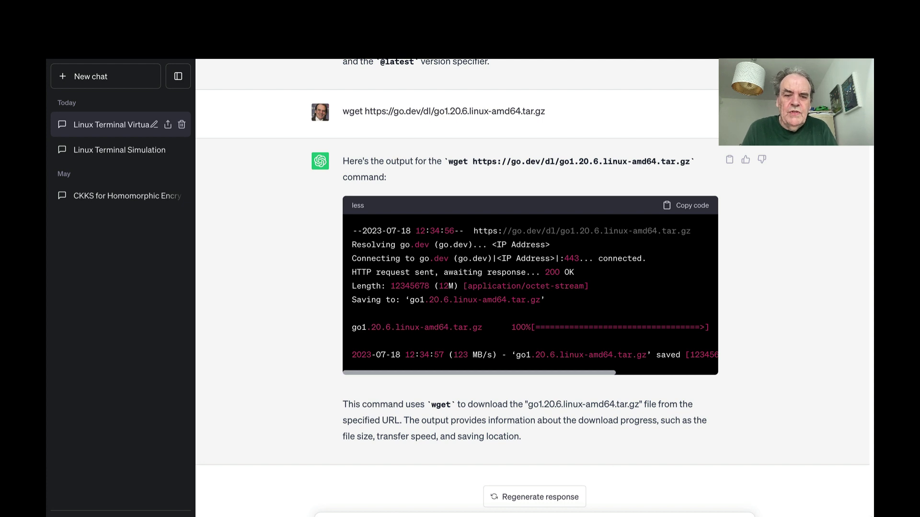
text(ls)
key(Return)
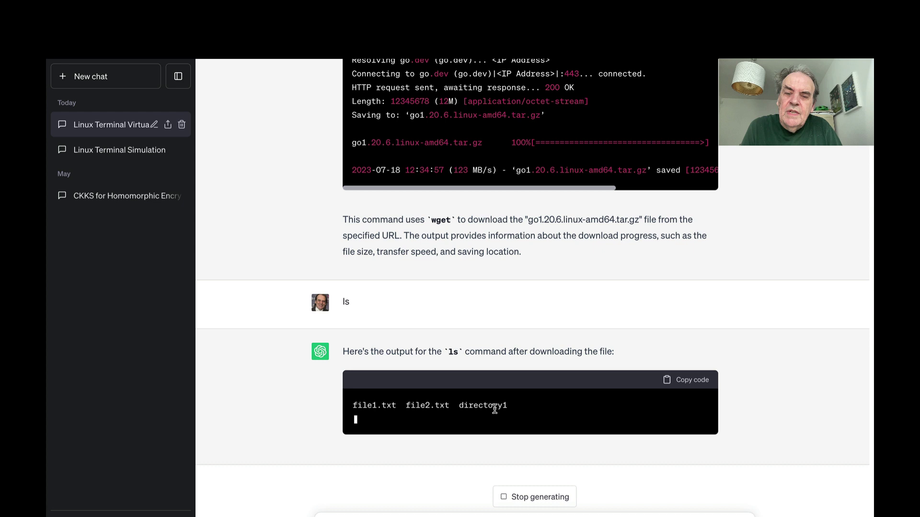
drag(574, 406, 608, 409)
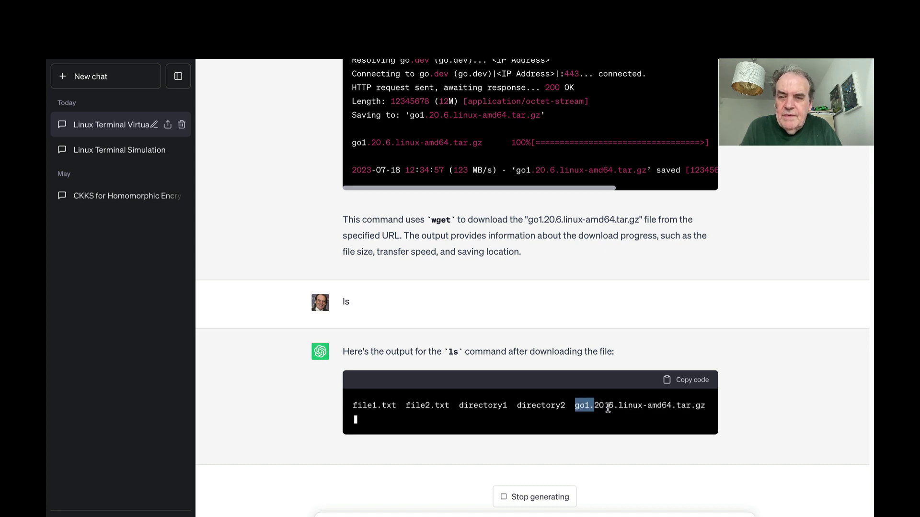
triple_click(608, 407)
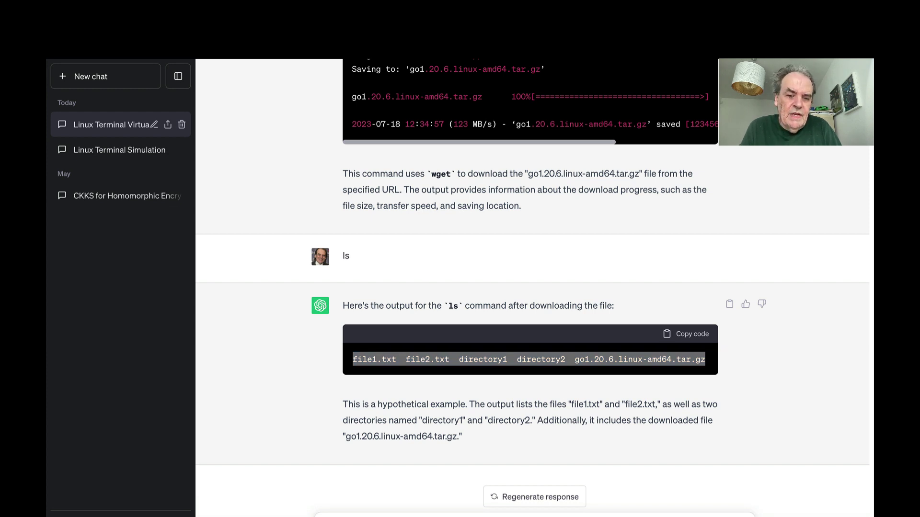
click(532, 445)
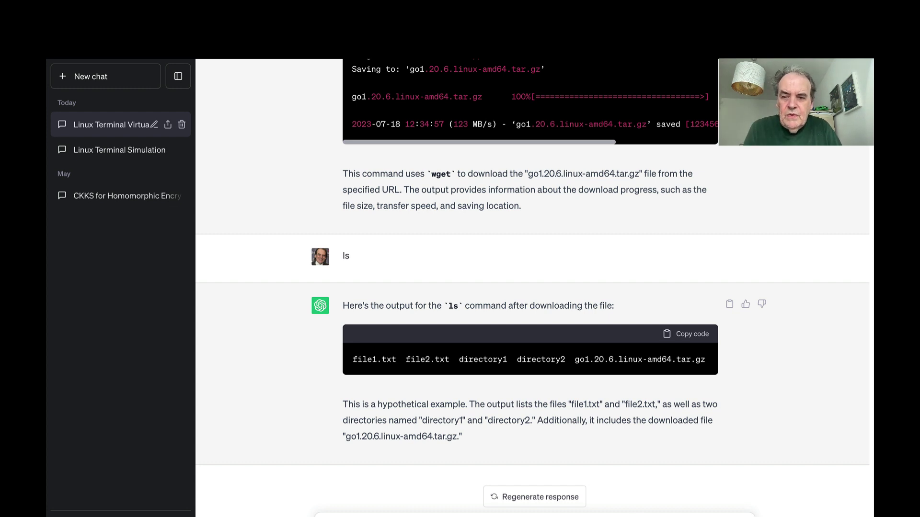
Step: Extract Go to /usr/local, add it to PATH, confirm go1.20.6, and paste the 667.go command
key(Return)
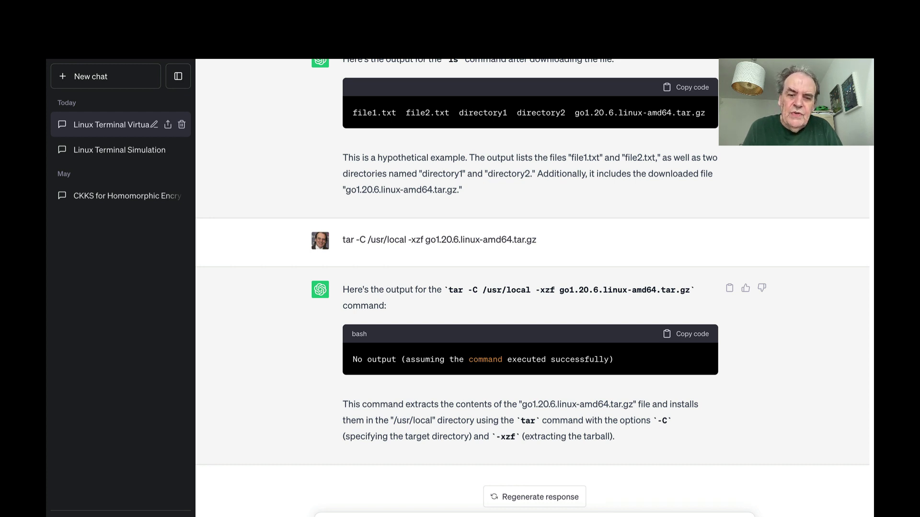
key(Return)
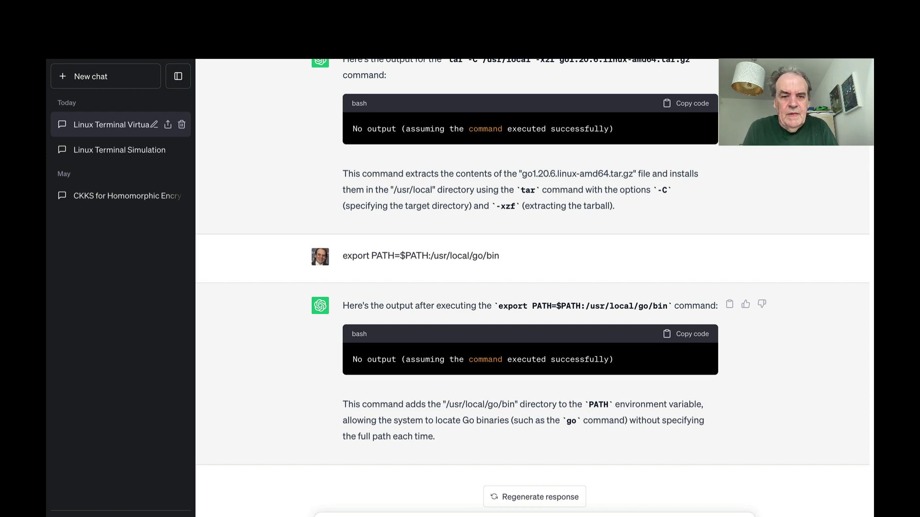
key(Return)
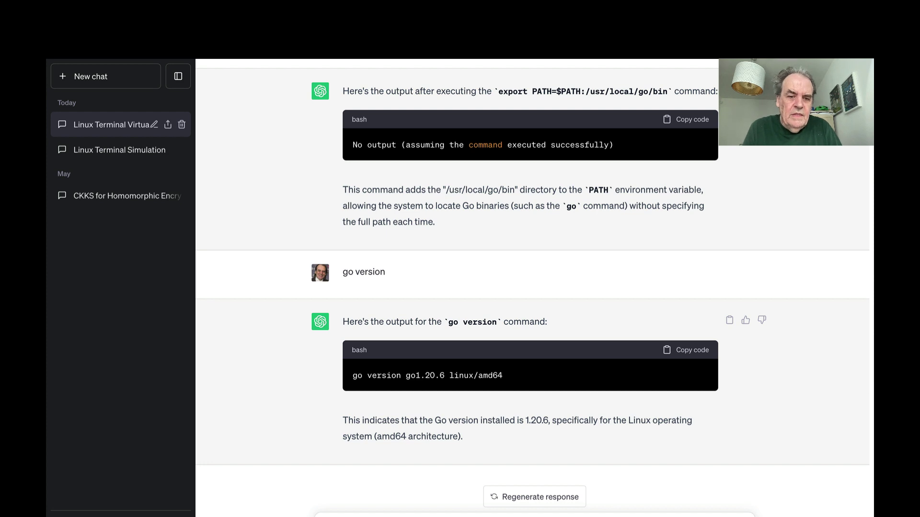
key(ctrl+v)
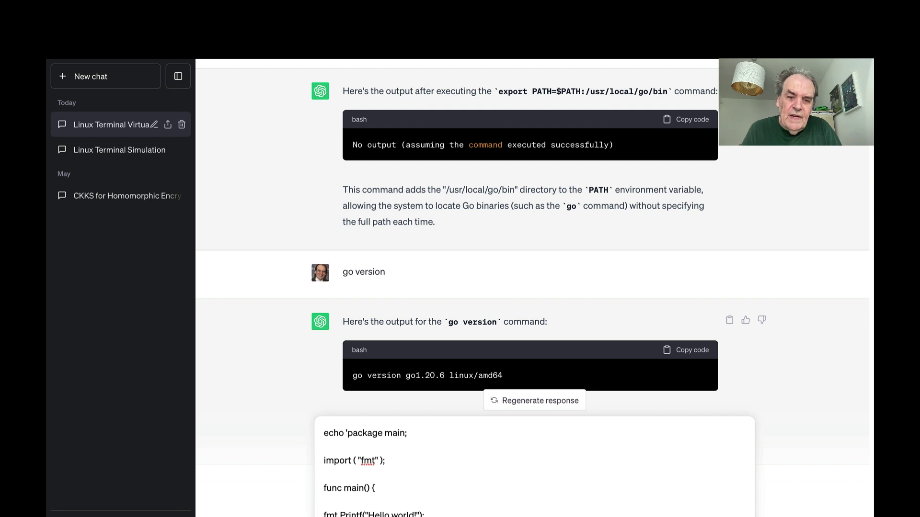
Step: Write hello world into 667.go, then run ls, cat 667.go, go build 667.go and ls -al
key(Return)
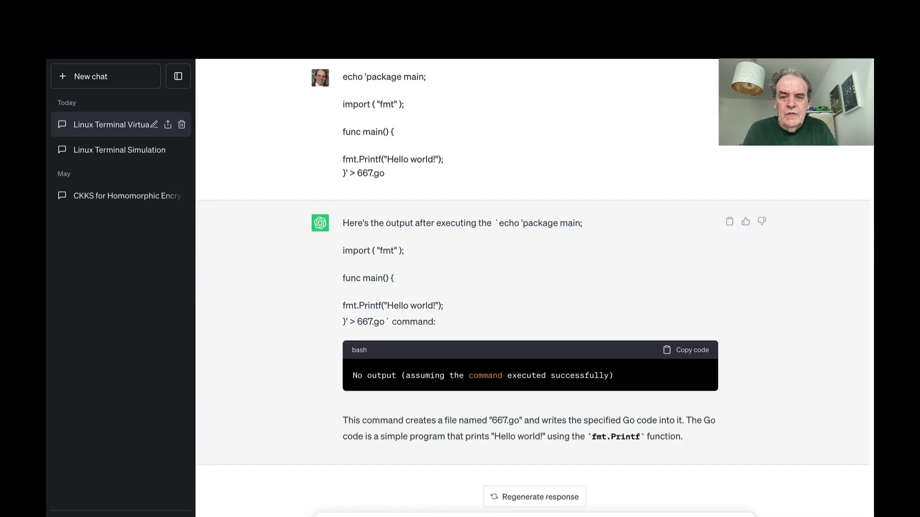
text(ls)
key(Return)
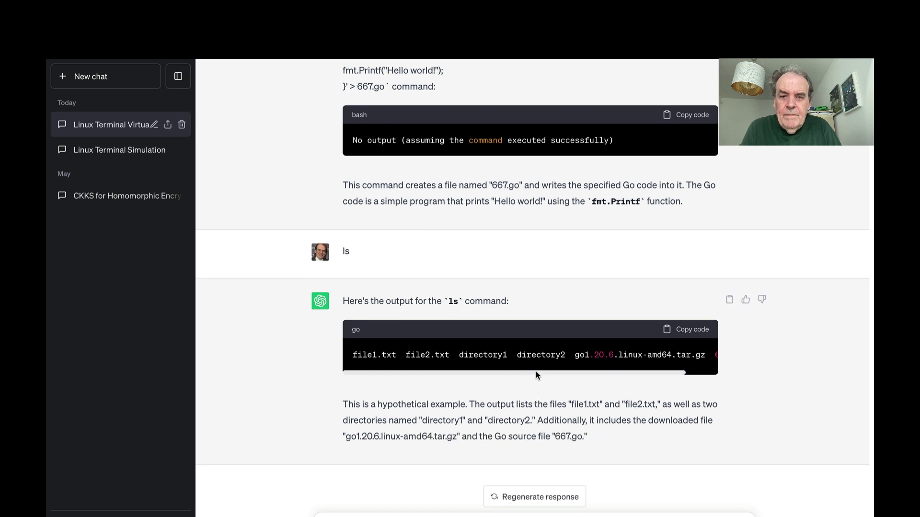
mouse_move(536, 372)
mouse_down()
mouse_move(593, 372)
mouse_move(500, 374)
mouse_up()
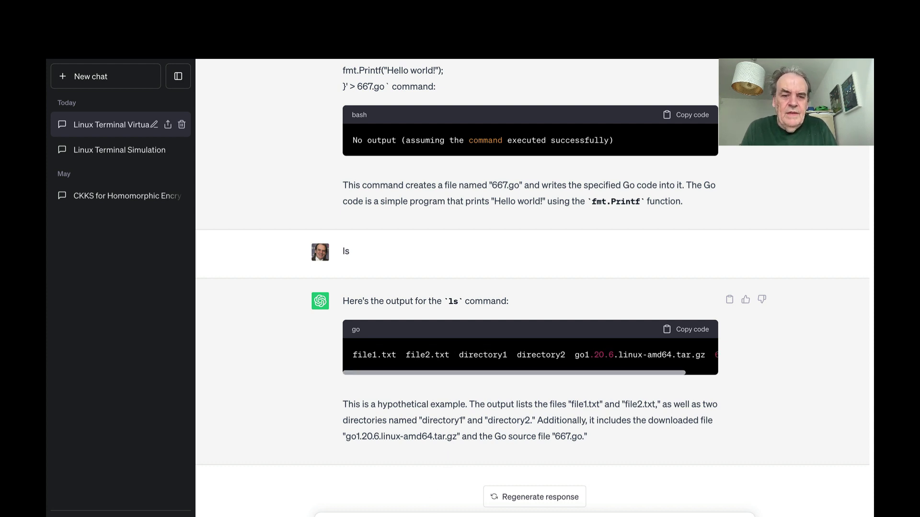
key(Return)
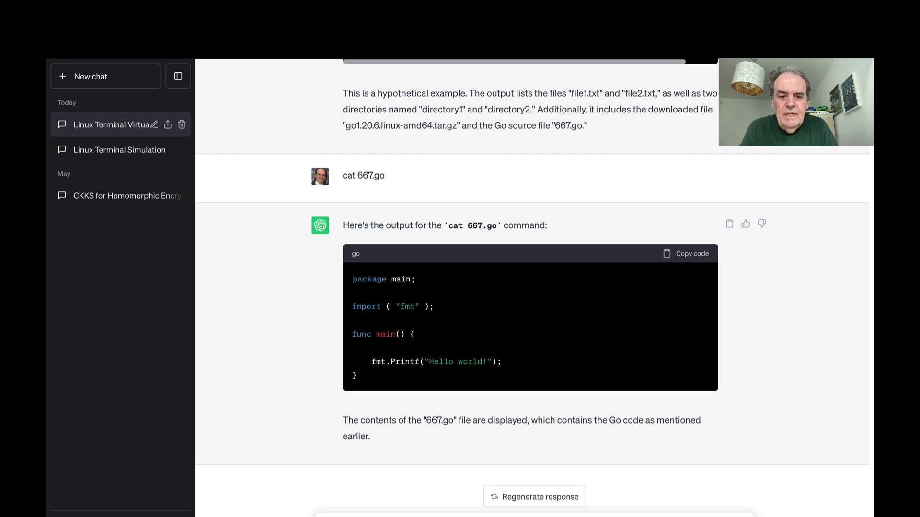
key(Return)
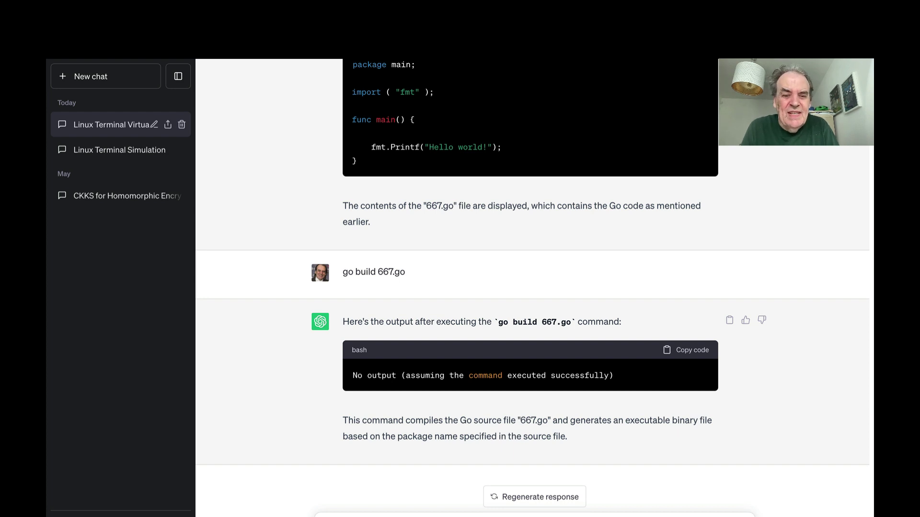
text(ls -al)
key(Return)
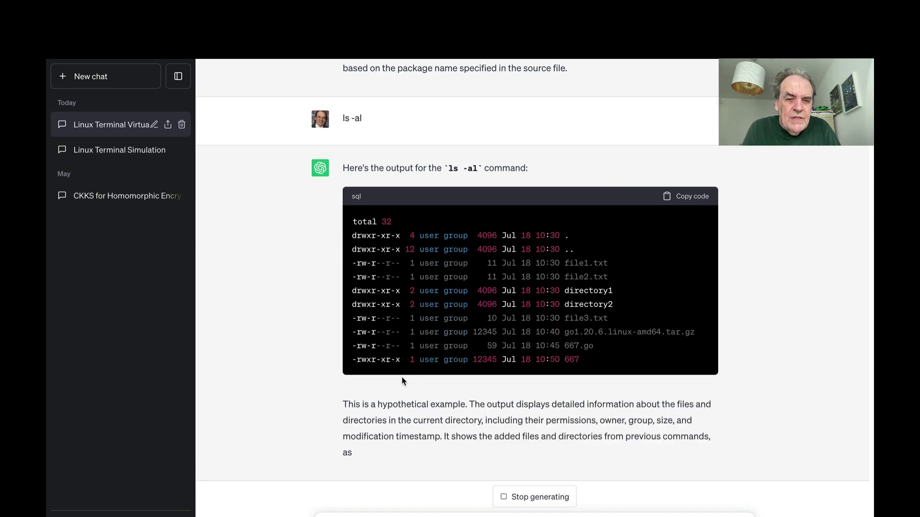
Step: Run chmod +x 667 and ./667 so the terminal prints Hello world!
drag(399, 344, 357, 343)
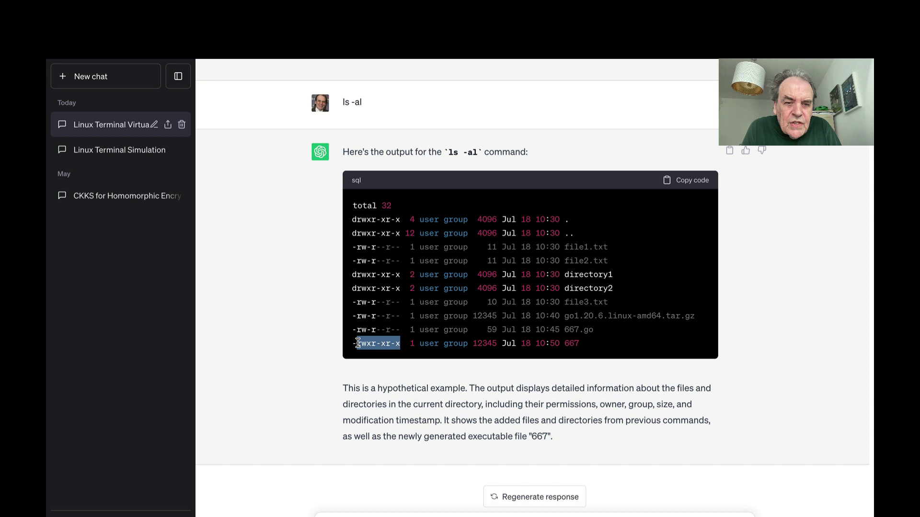
click(397, 512)
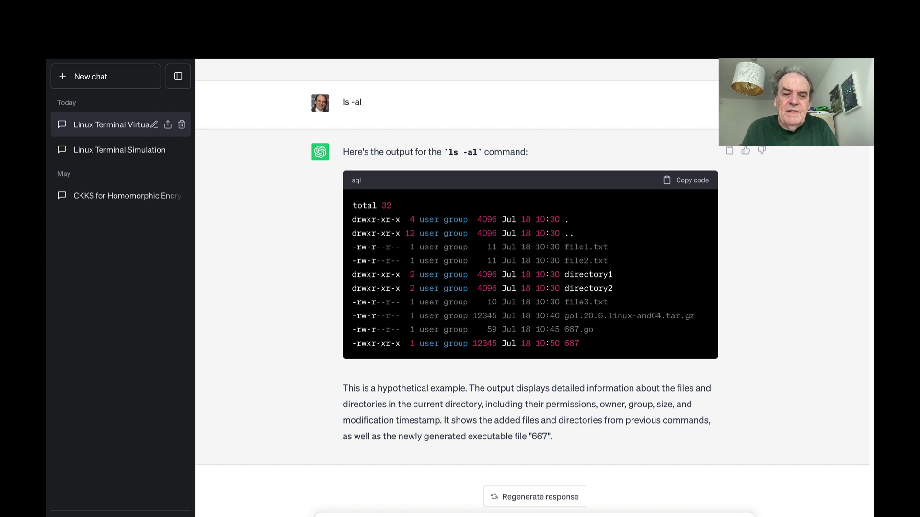
text(chmod +x 667)
key(Return)
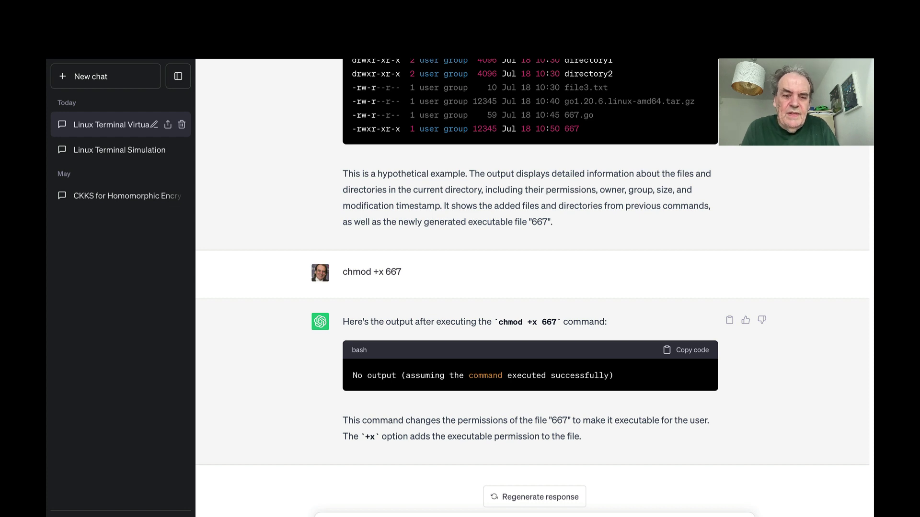
key(Return)
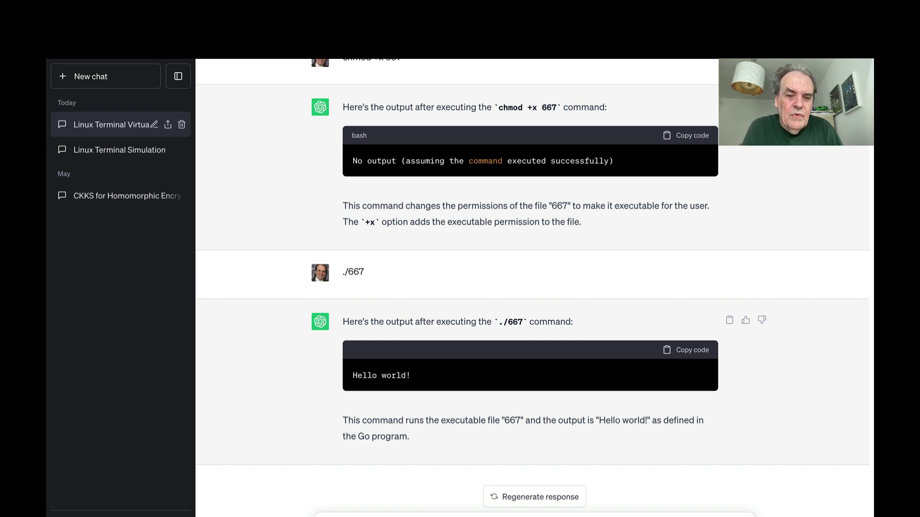
Step: Paste the RSA echo command for rsa1.go, delete its argCount/os.Args lines, and send it
key(ctrl+v)
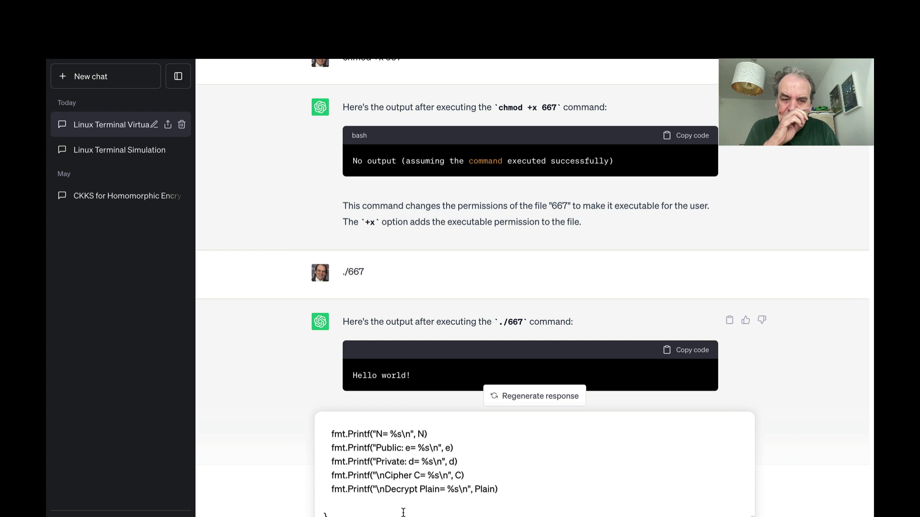
scroll(416, 475, up, 2)
scroll(416, 504, up, 3)
scroll(416, 505, up, 3)
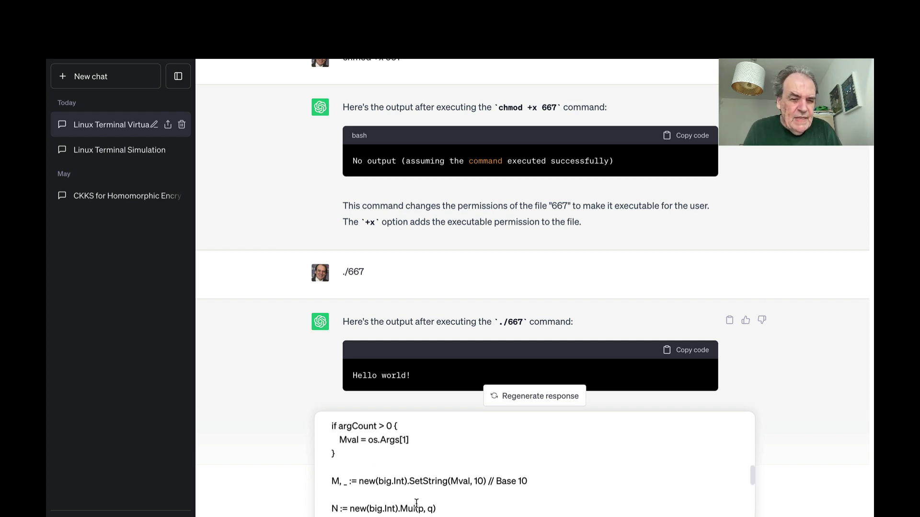
scroll(416, 505, up, 3)
scroll(416, 505, up, 2)
scroll(416, 505, down, 1)
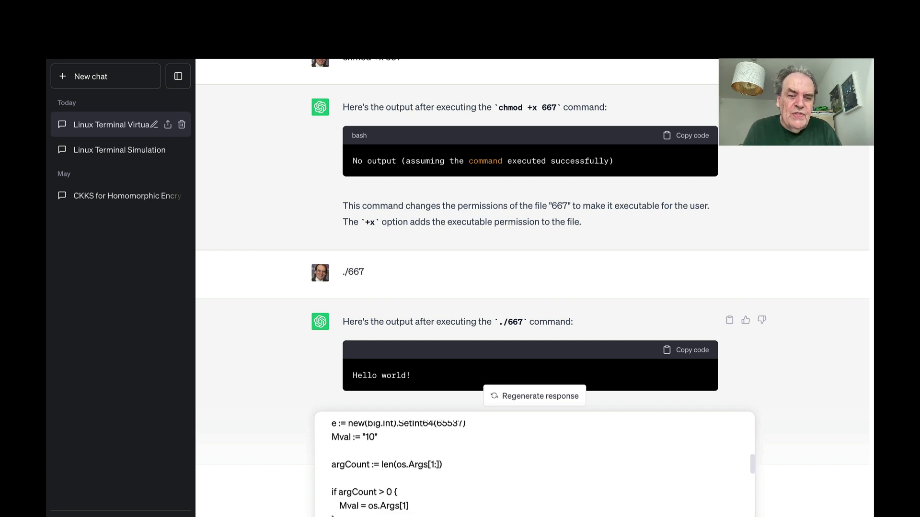
drag(333, 513, 323, 459)
key(Delete)
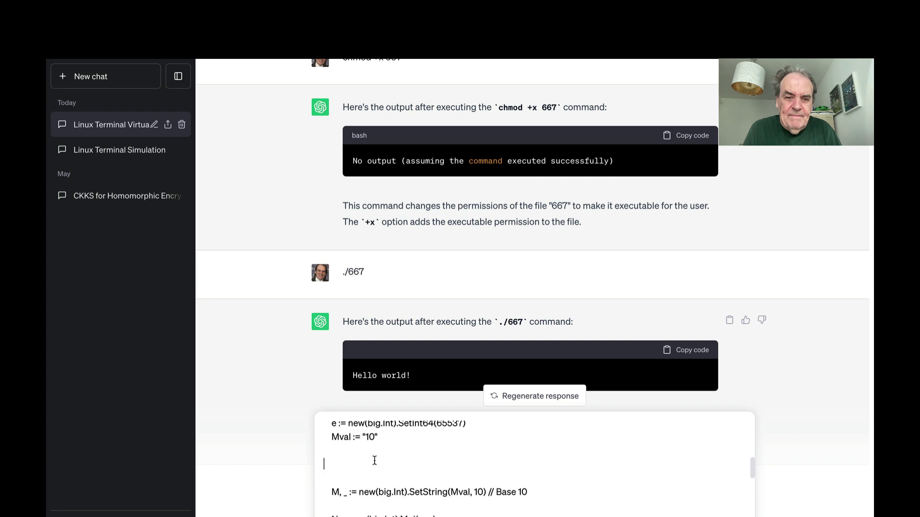
key(BackSpace)
click(374, 436)
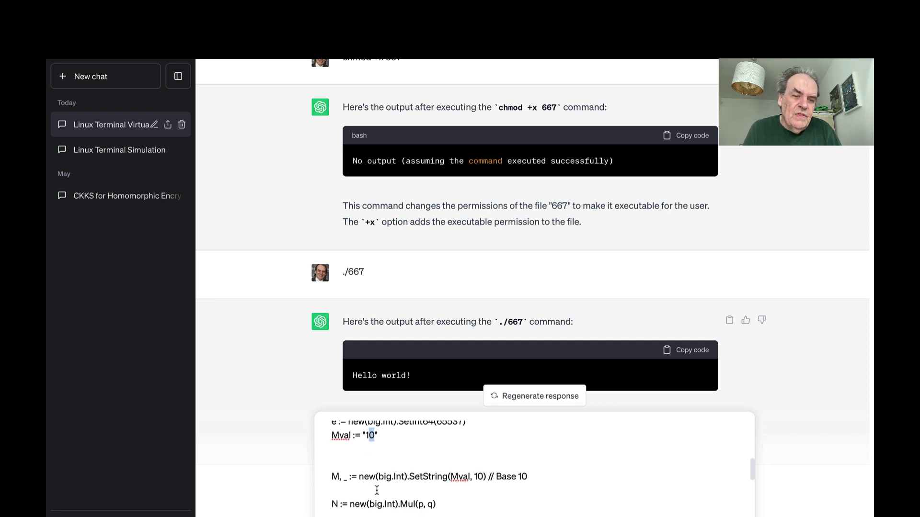
scroll(374, 481, down, 1)
scroll(425, 489, down, 1)
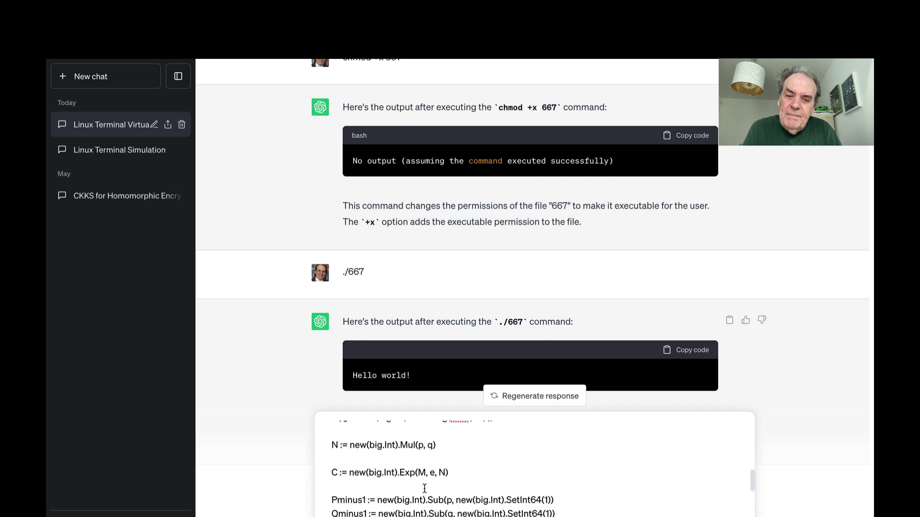
scroll(424, 489, down, 2)
scroll(424, 489, down, 2)
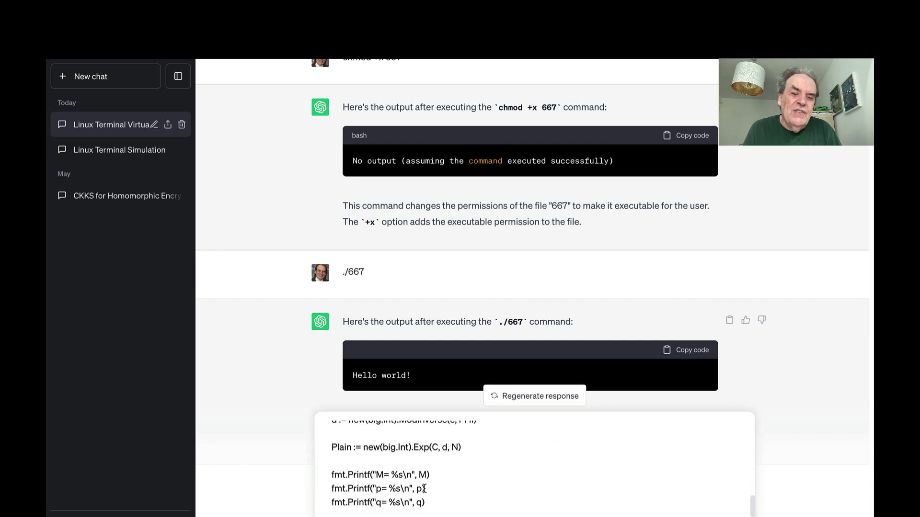
scroll(425, 489, down, 2)
scroll(425, 489, down, 2)
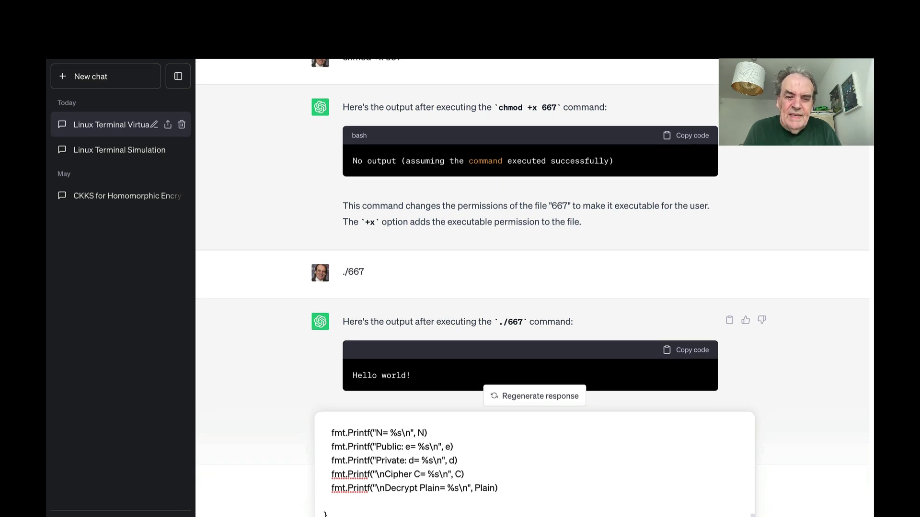
key(Return)
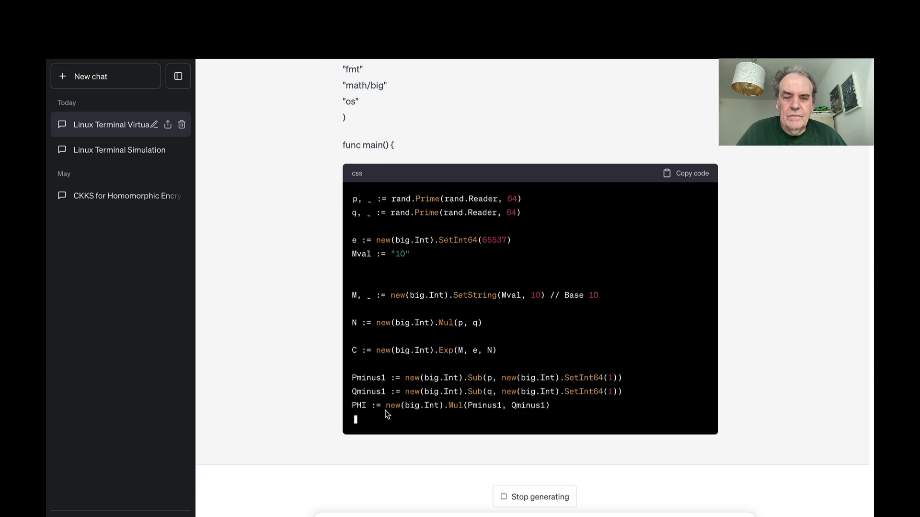
scroll(283, 279, up, 4)
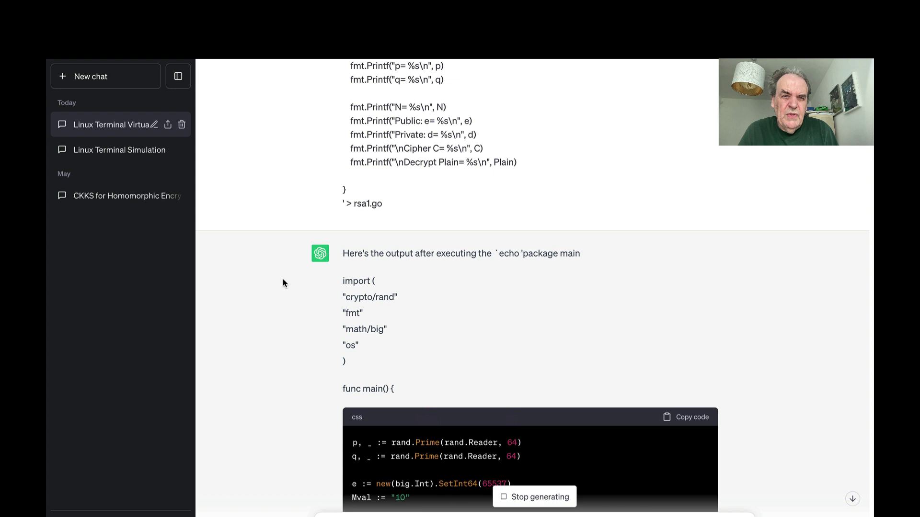
scroll(283, 278, down, 5)
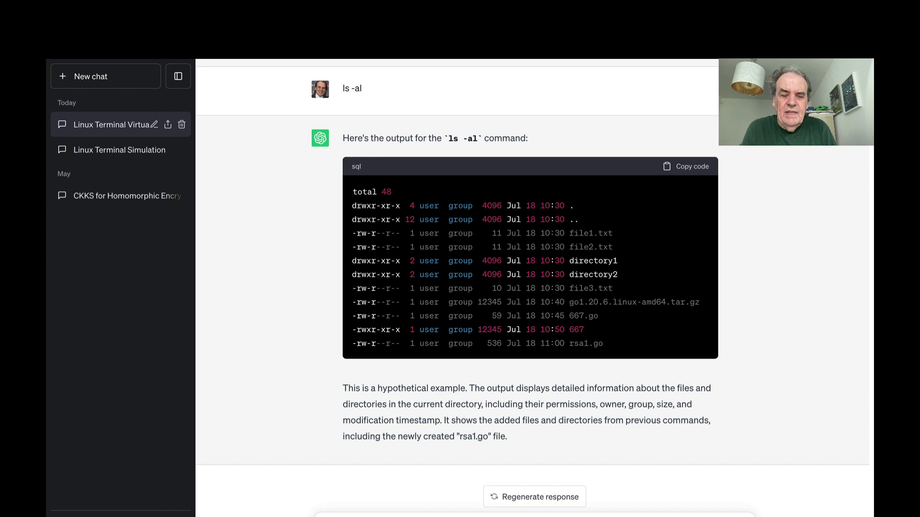
Step: Send cat rsa1.go to show the RSA source, then go build rsa1.go
key(Return)
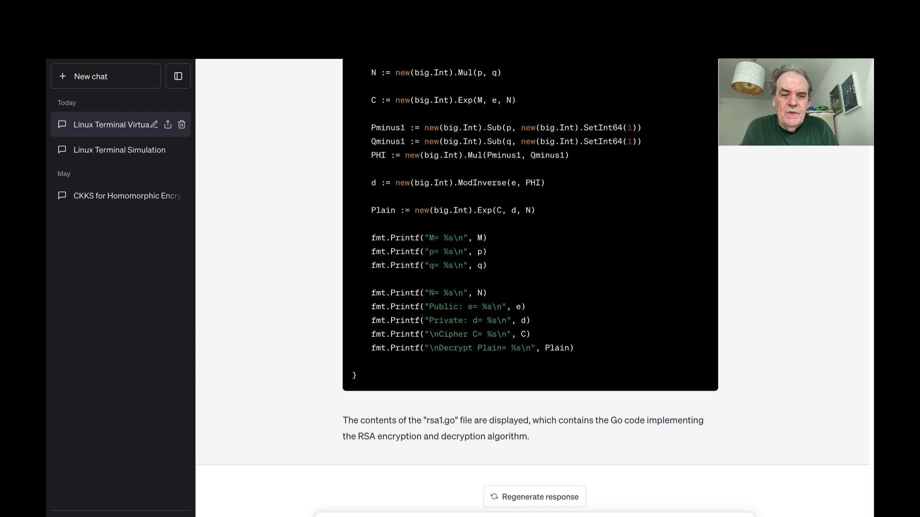
key(Return)
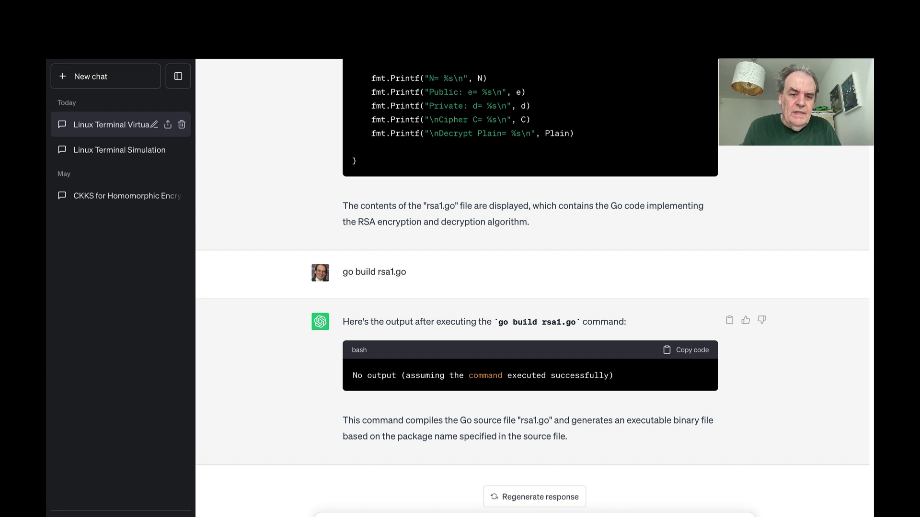
Step: Send ls -al rsa1* to list rsa1.go and the rsa1 executable
key(Return)
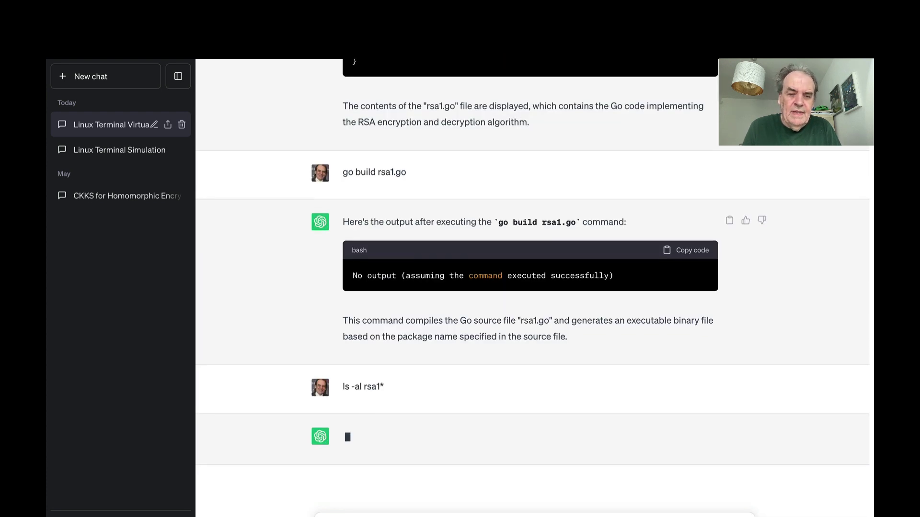